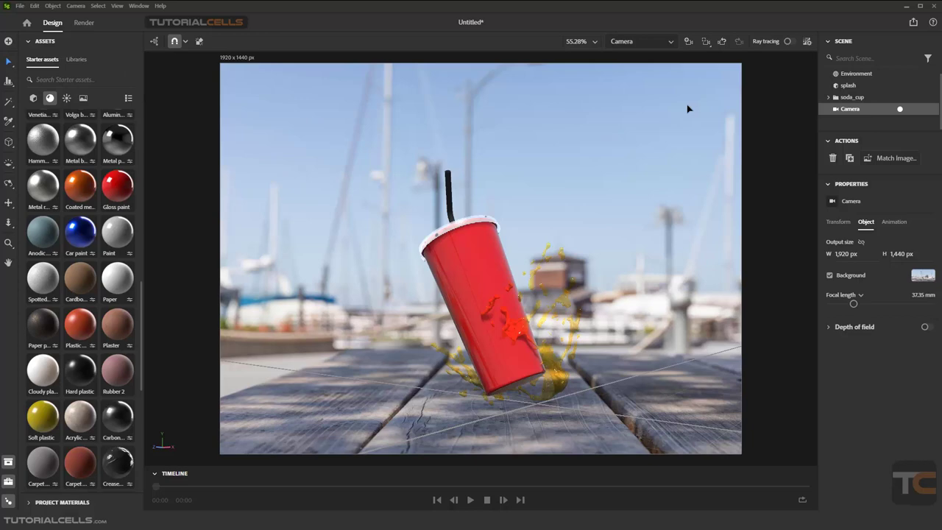
Compare the ray-traced and real-time previews, then show the Render workspace fitted to screen.
left_click(790, 42)
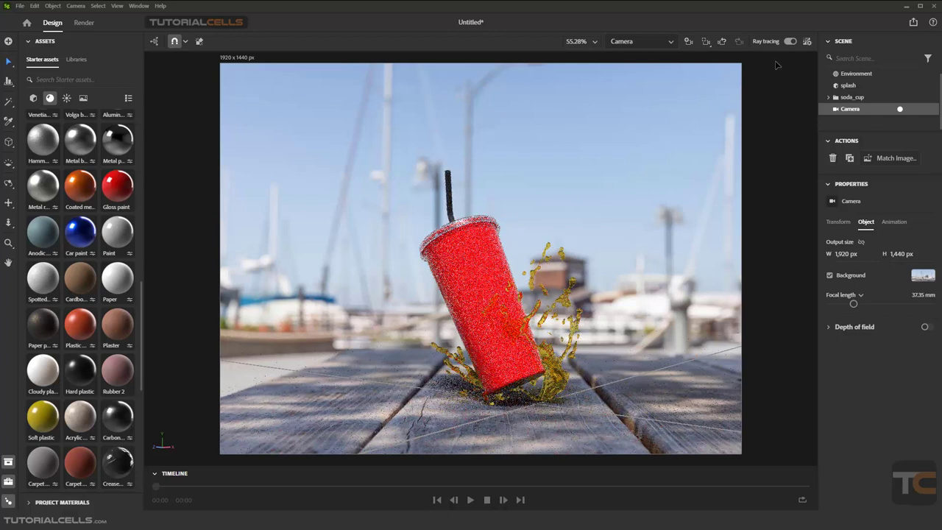
left_click(790, 42)
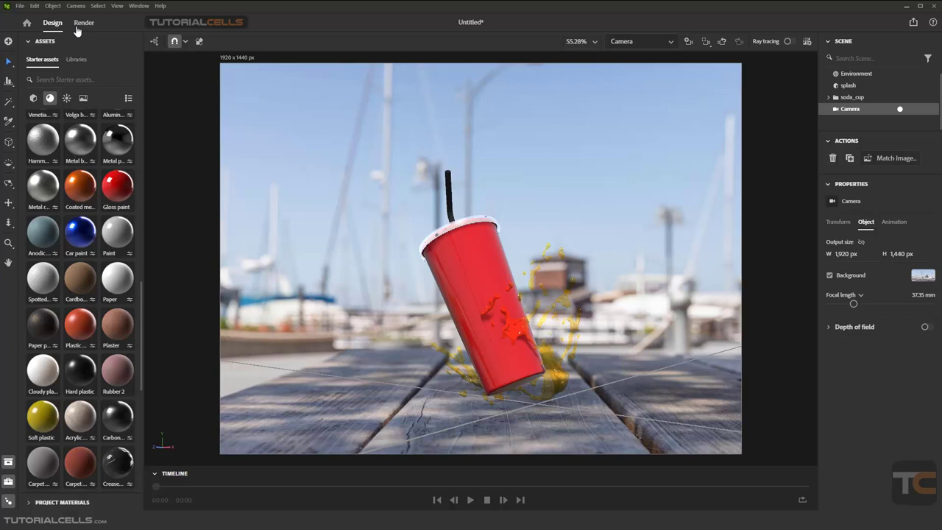
left_click(79, 24)
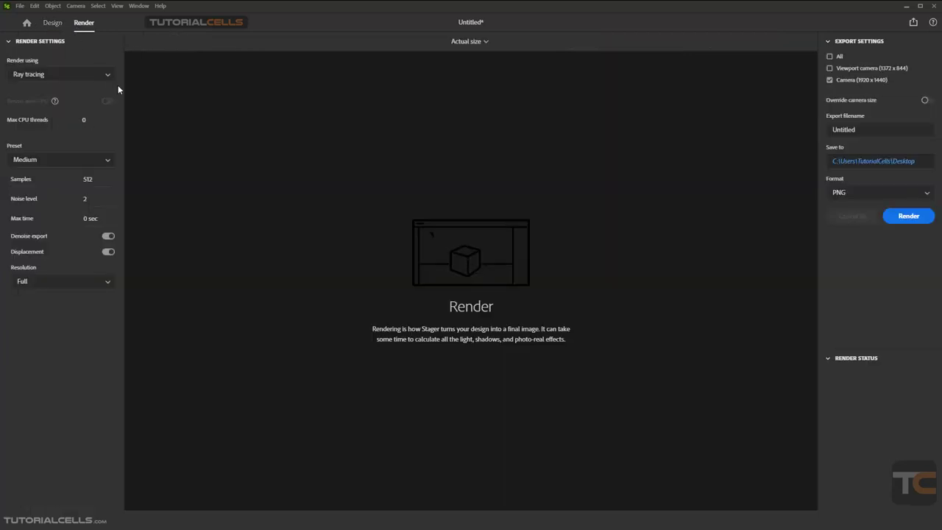
left_click(481, 43)
left_click(480, 77)
Keep ray tracing as the render engine and full output resolution.
left_click(33, 79)
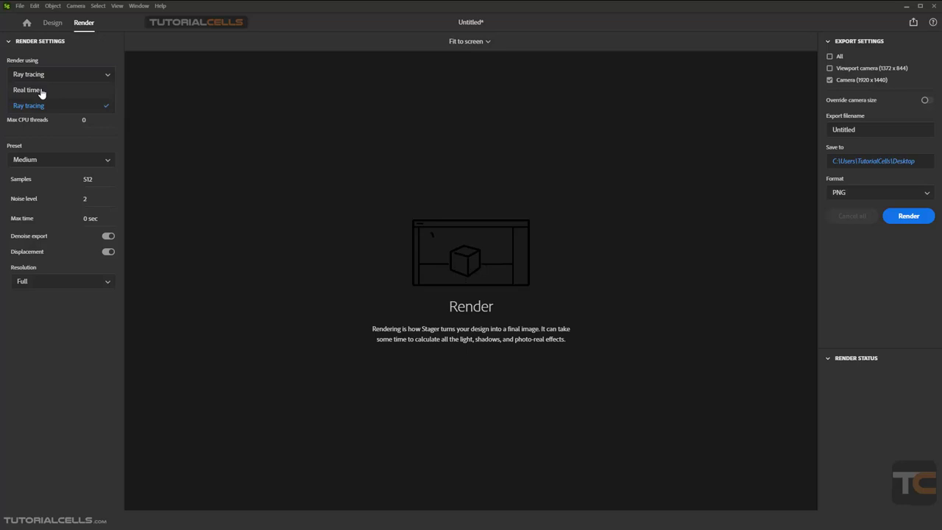
left_click(23, 82)
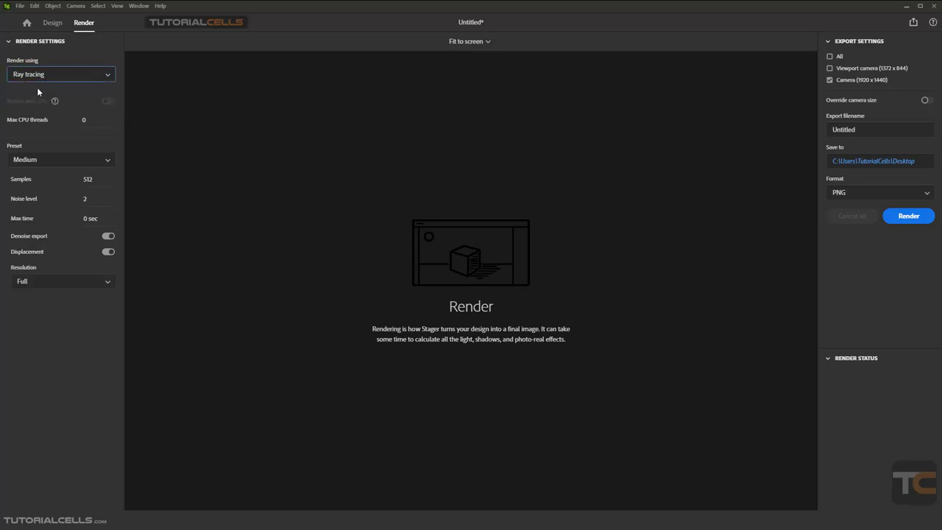
mouse_move(33, 105)
mouse_move(23, 126)
mouse_move(35, 227)
mouse_move(29, 254)
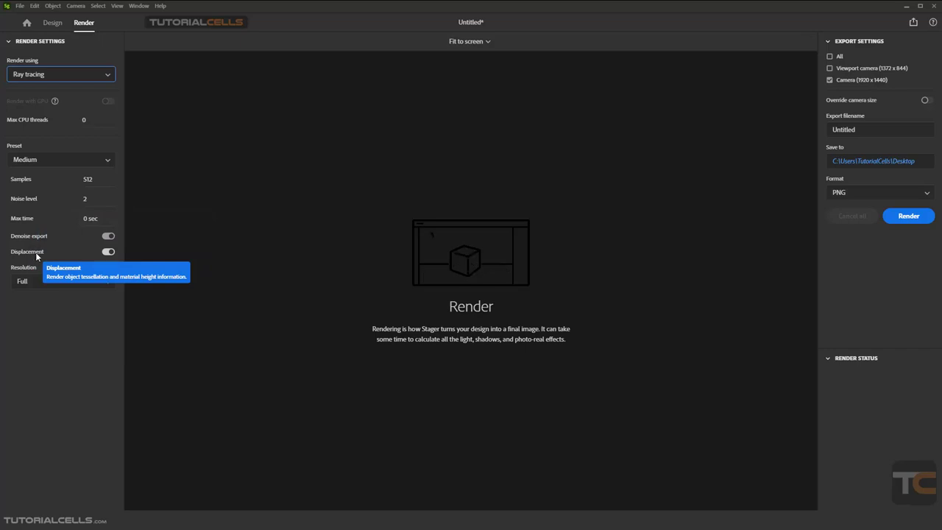
left_click(31, 283)
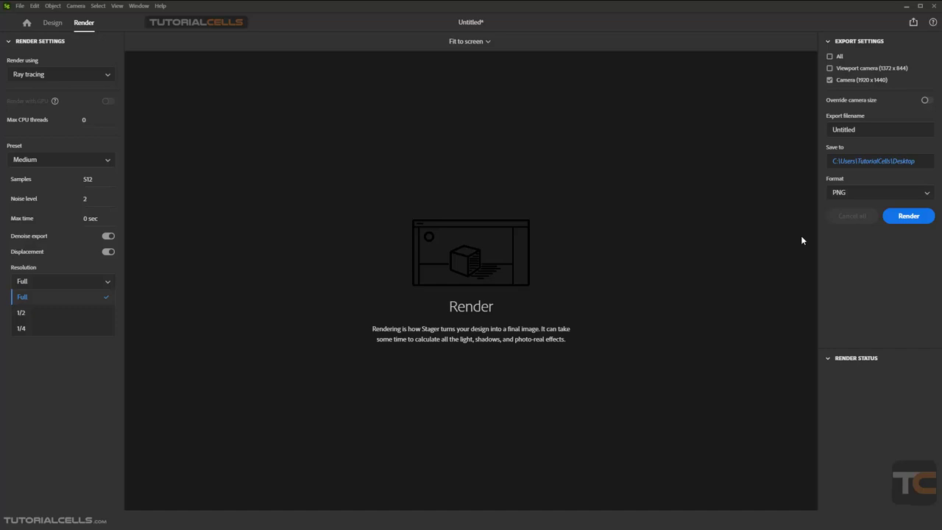
left_click(63, 300)
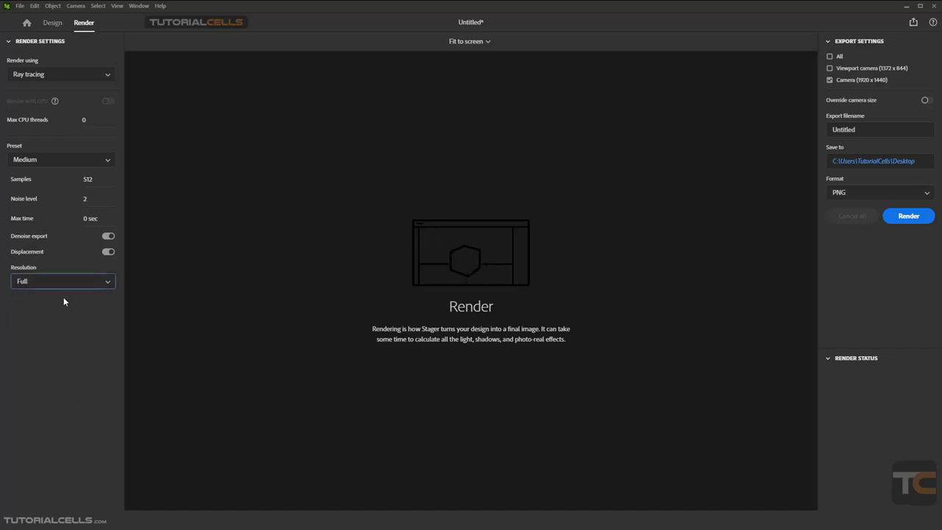
left_click(94, 166)
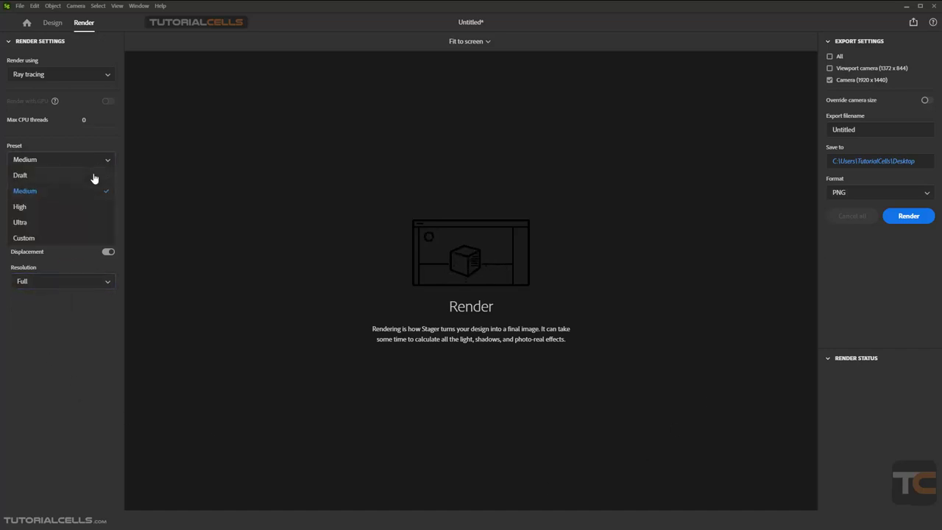
left_click(61, 210)
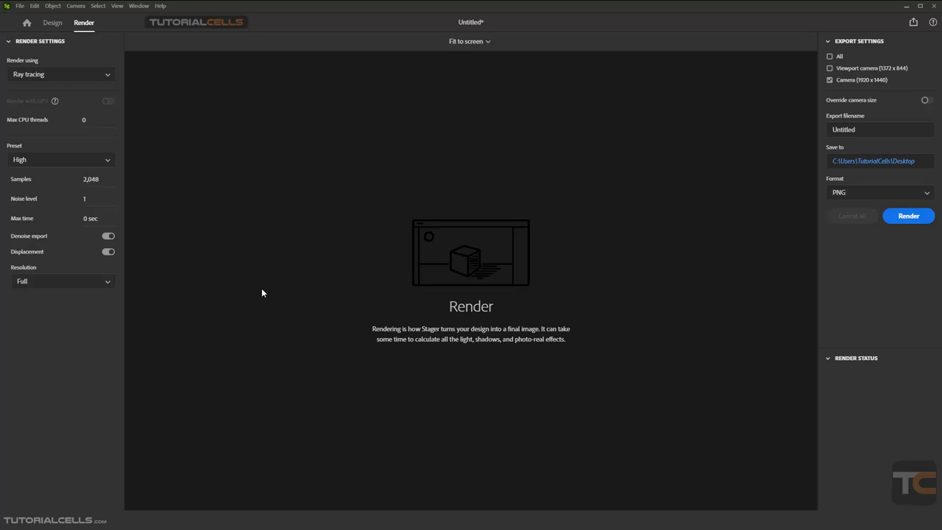
left_click(59, 162)
left_click(51, 222)
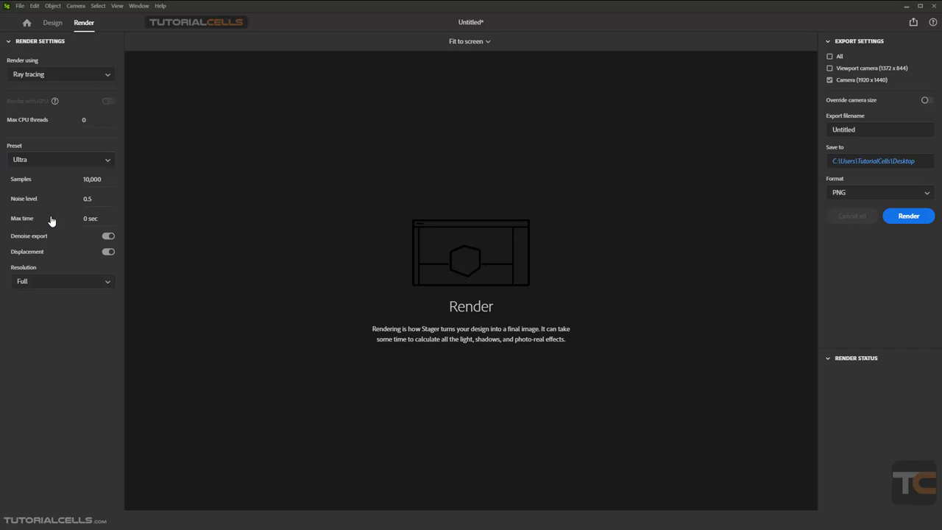
mouse_move(34, 201)
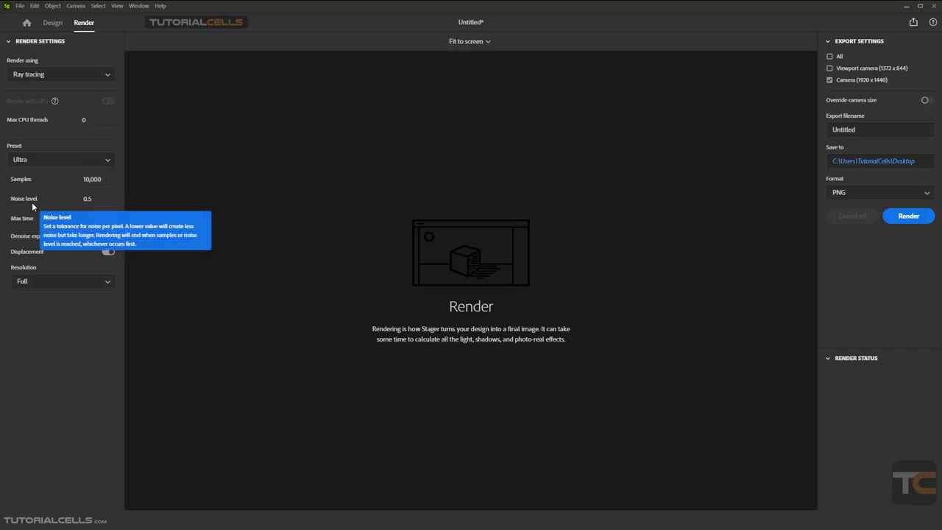
left_click(57, 163)
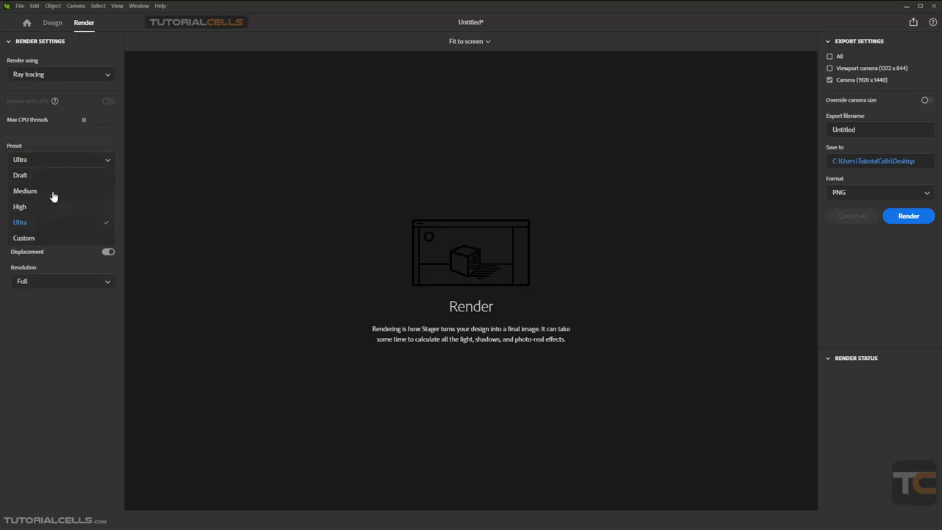
left_click(53, 141)
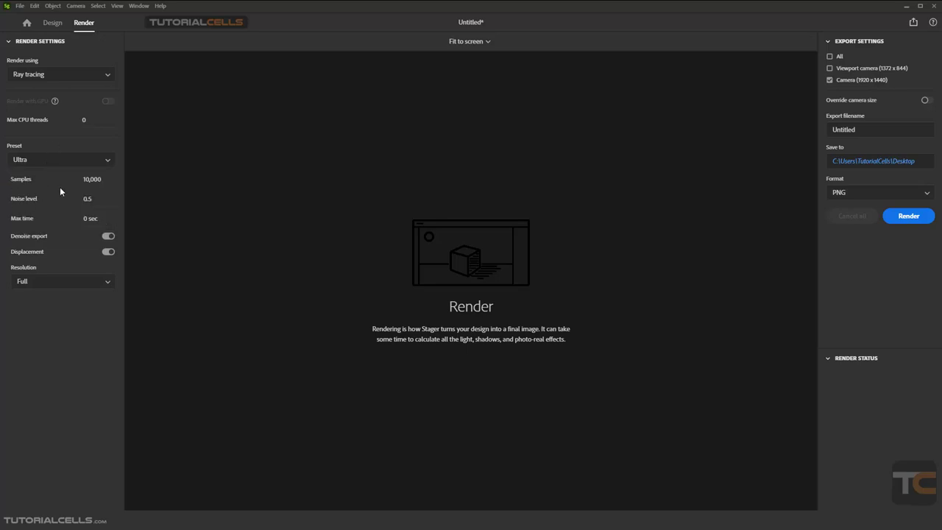
left_click(60, 160)
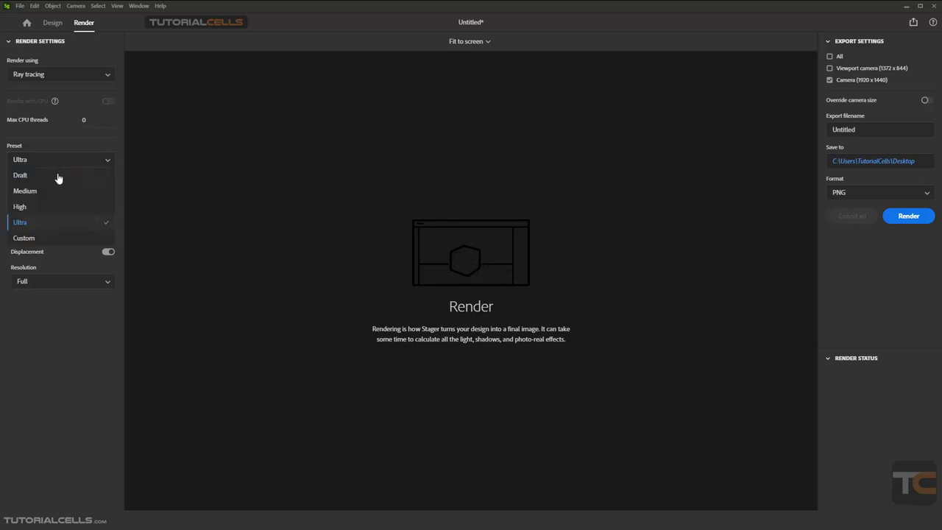
left_click(47, 192)
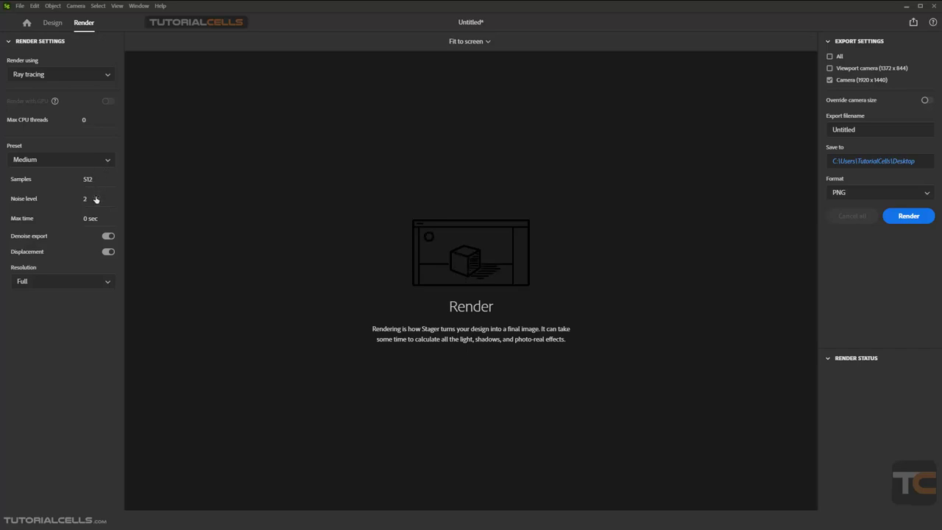
Try the Ultra render quality preset, then settle on Medium.
left_click(92, 162)
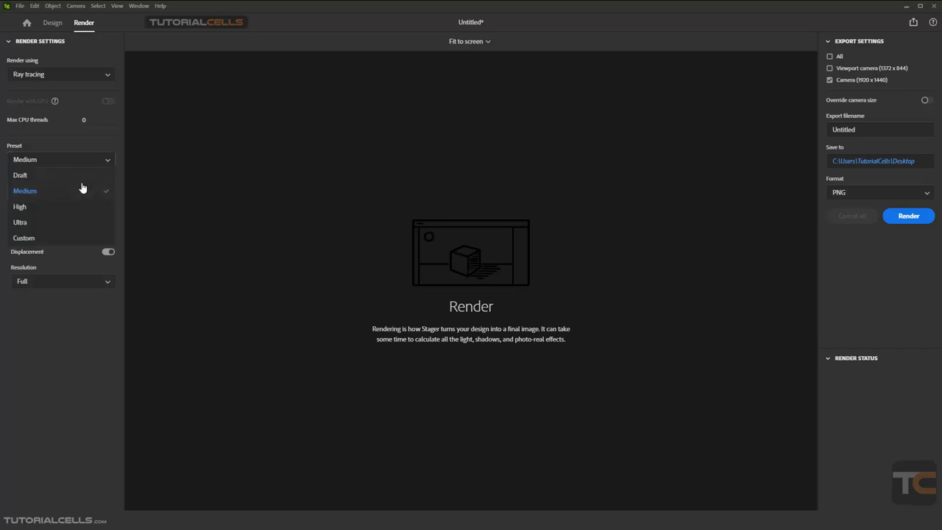
left_click(67, 221)
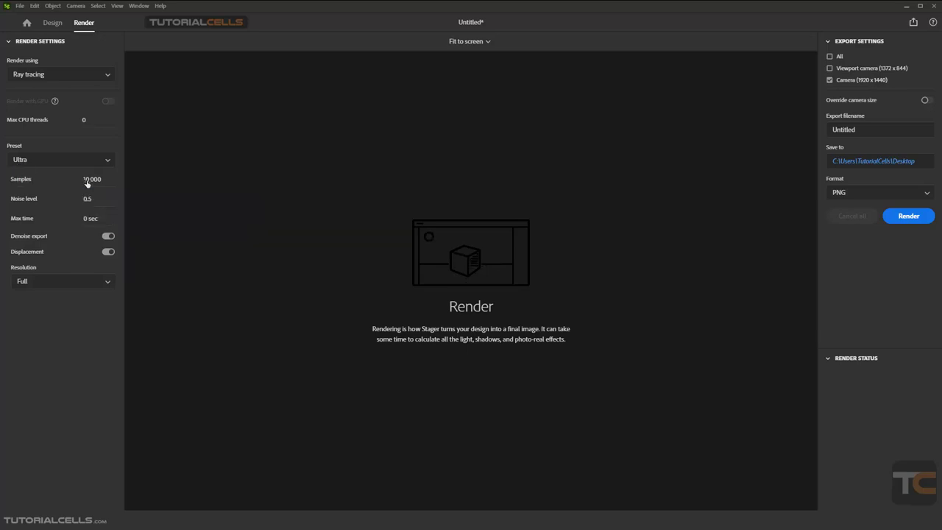
mouse_move(20, 199)
left_click(64, 162)
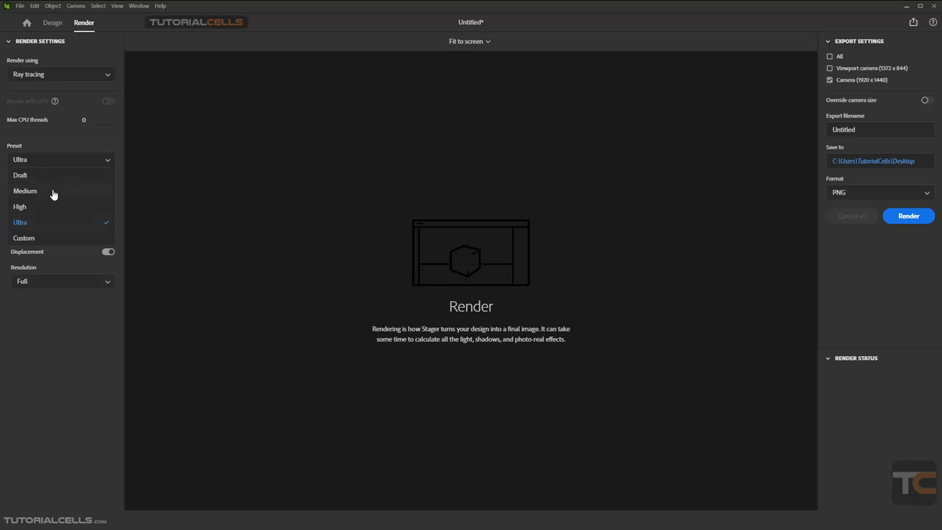
left_click(52, 193)
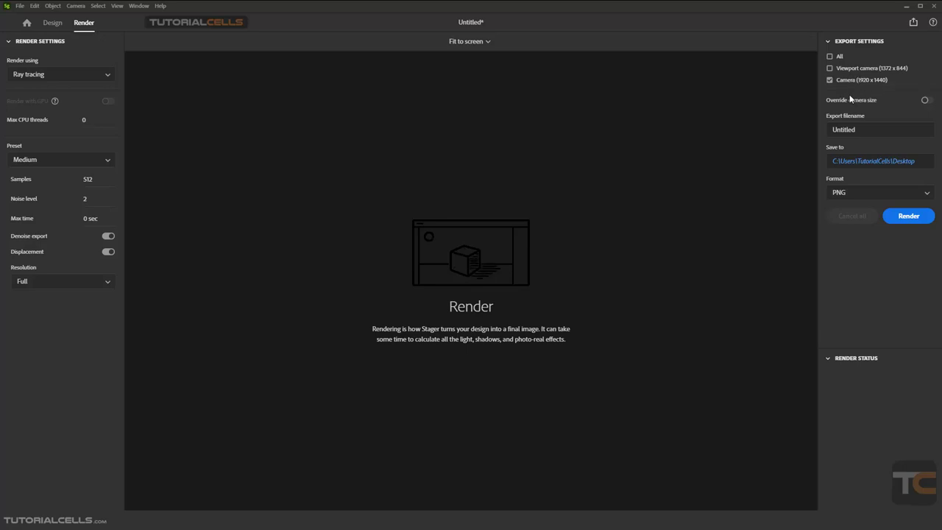
Override the camera size to 1,920 × 1,080 px and export as PSD (16 bits/channel).
left_click(924, 100)
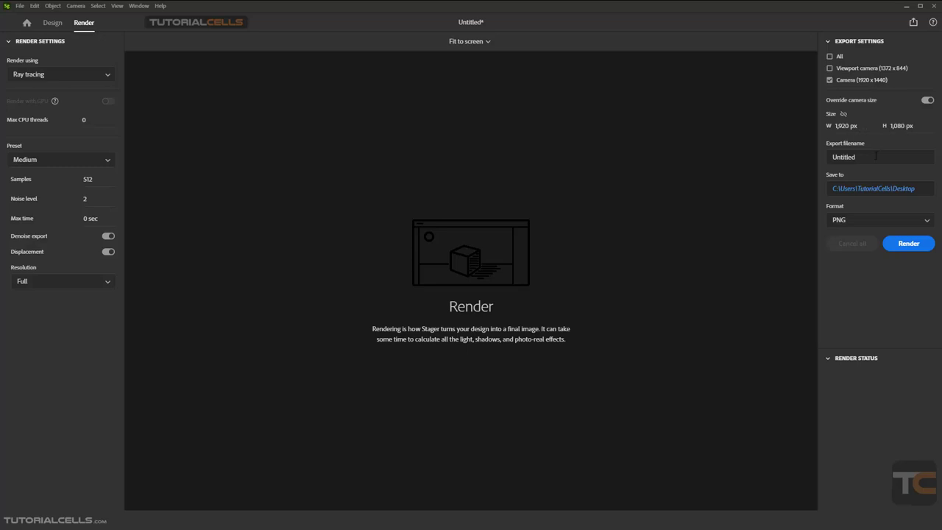
left_click(860, 222)
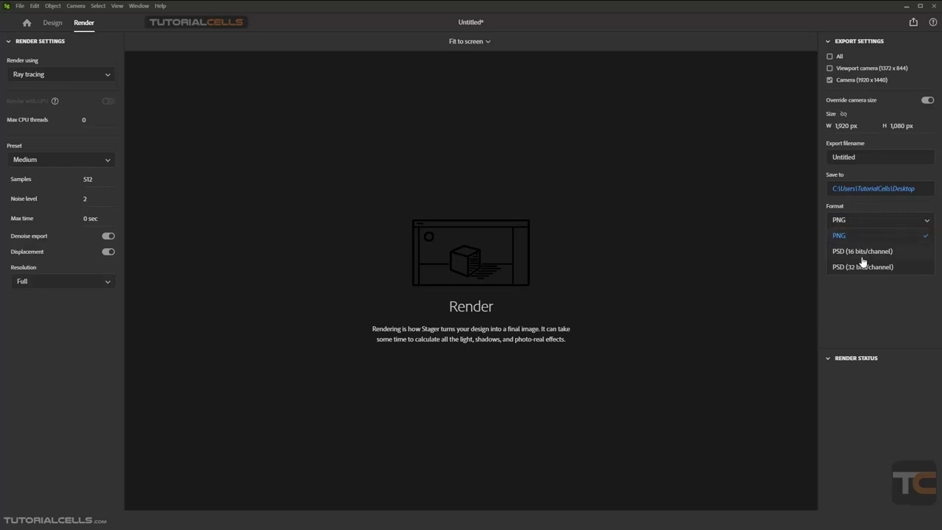
left_click(864, 254)
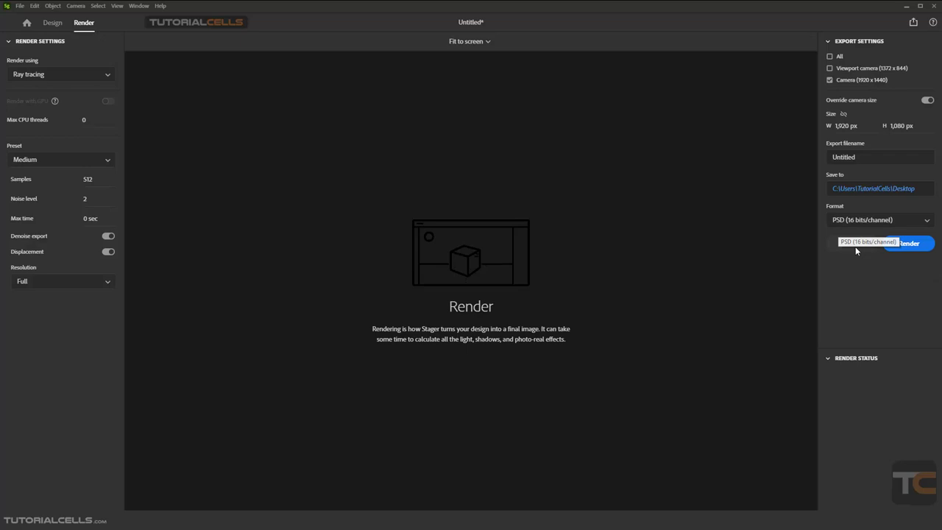
Start rendering the soda cup scene from Export Settings.
left_click(908, 242)
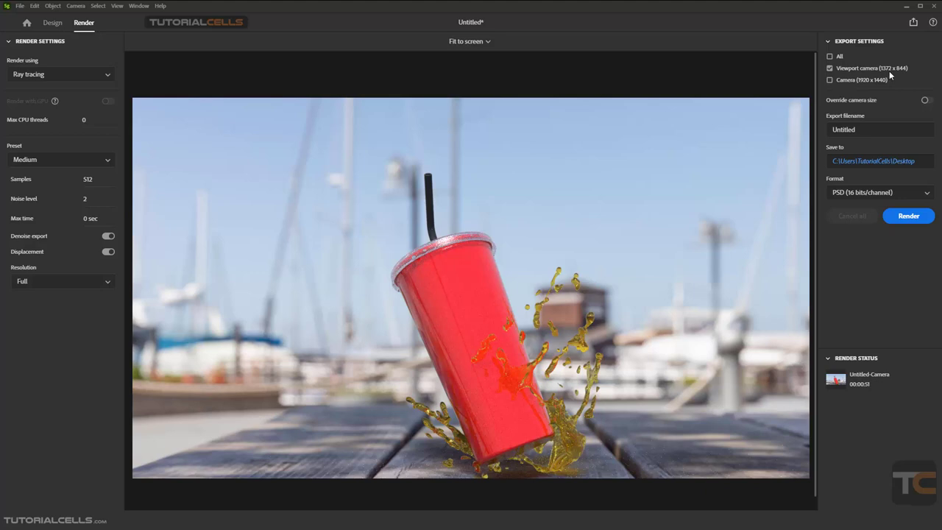
Cancel the viewport render, enable Camera, and render from the 1920 × 1440 camera.
left_click(910, 220)
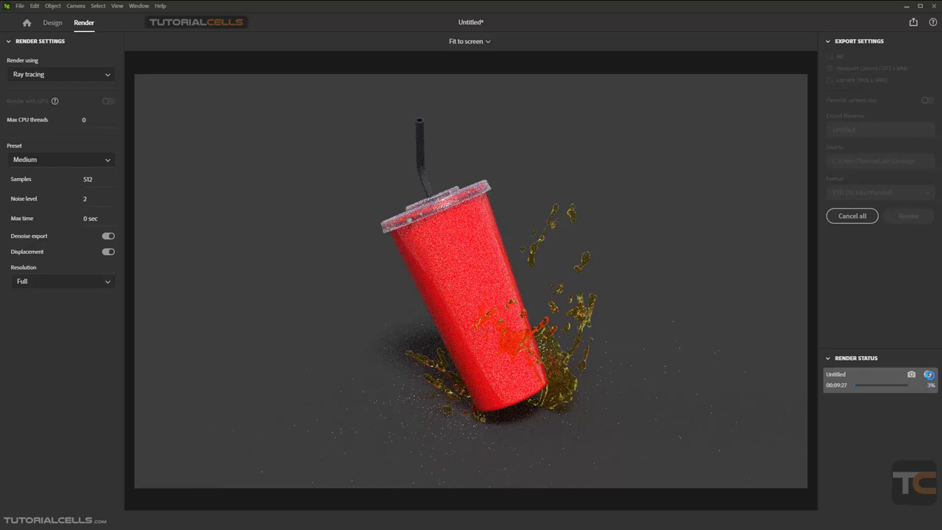
left_click(927, 374)
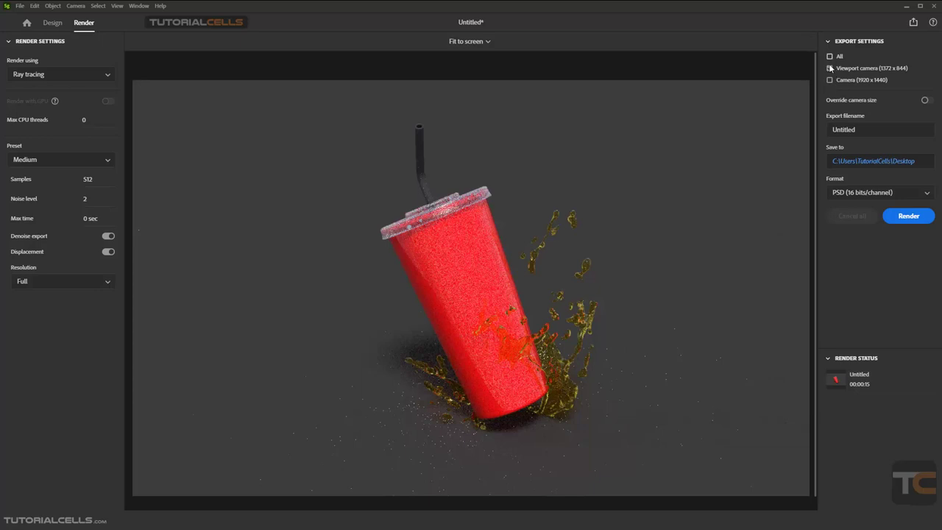
left_click(831, 80)
left_click(830, 78)
left_click(899, 217)
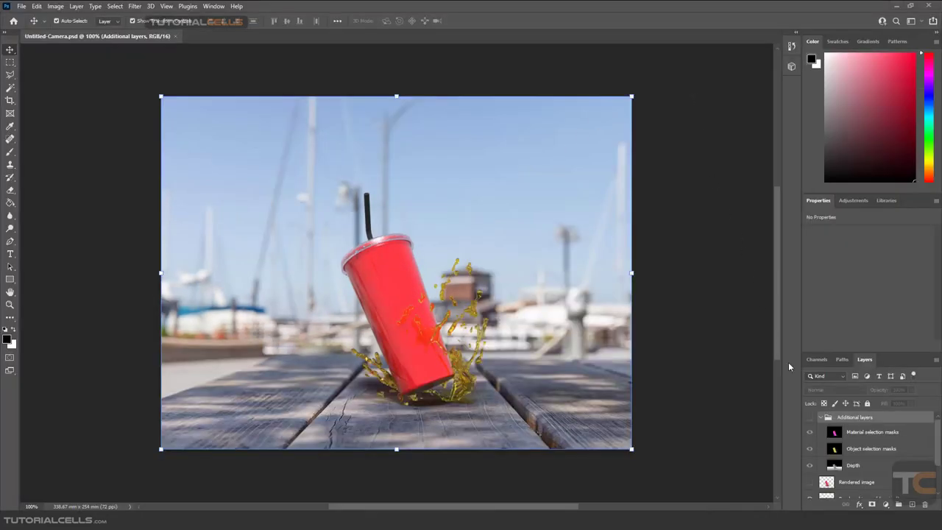
Enlarge the Layers panel and toggle the denoised, Background and Rendered image layers.
left_click_drag(831, 352, 832, 258)
left_click(819, 325)
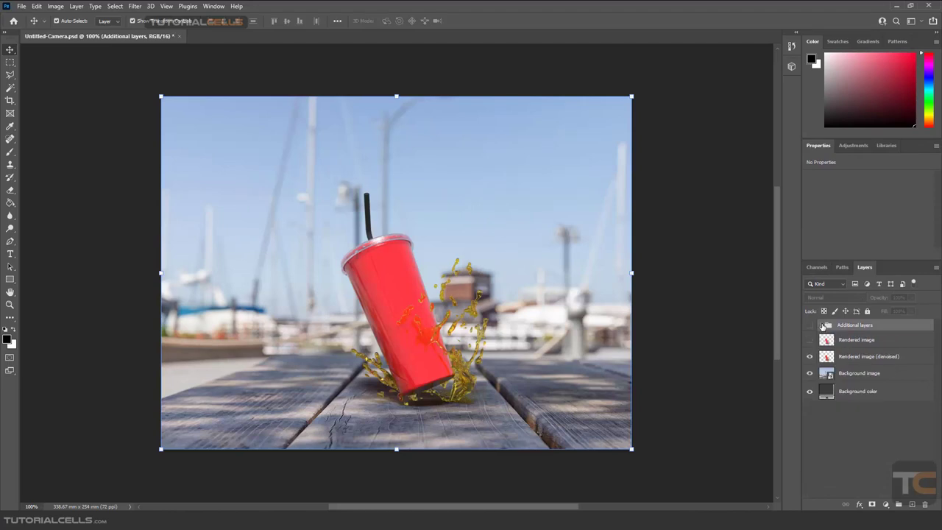
left_click(810, 356)
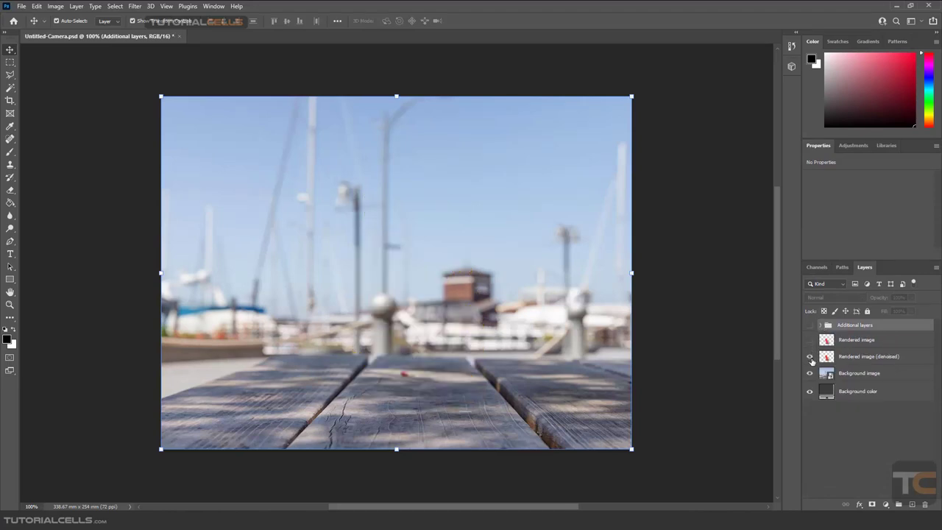
left_click(810, 356)
left_click(810, 373)
left_click(810, 374)
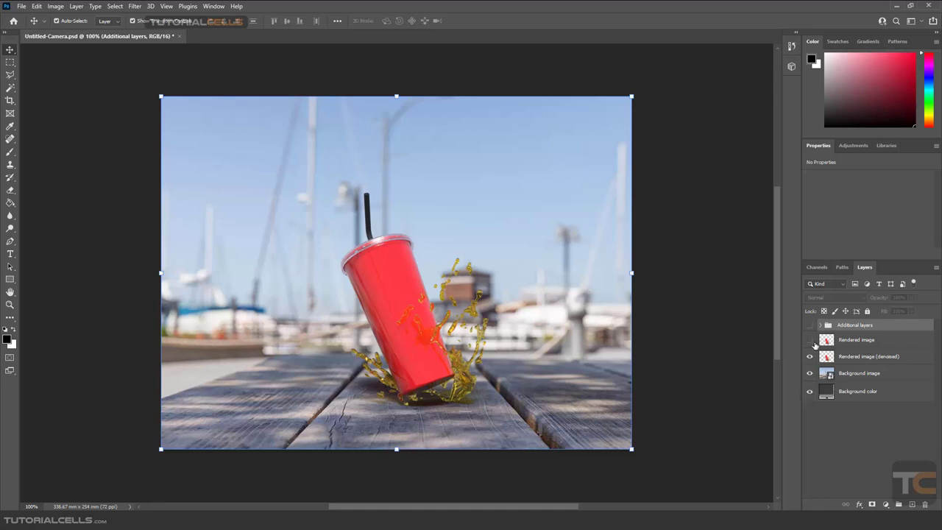
left_click(810, 339)
left_click(813, 340)
left_click(812, 340)
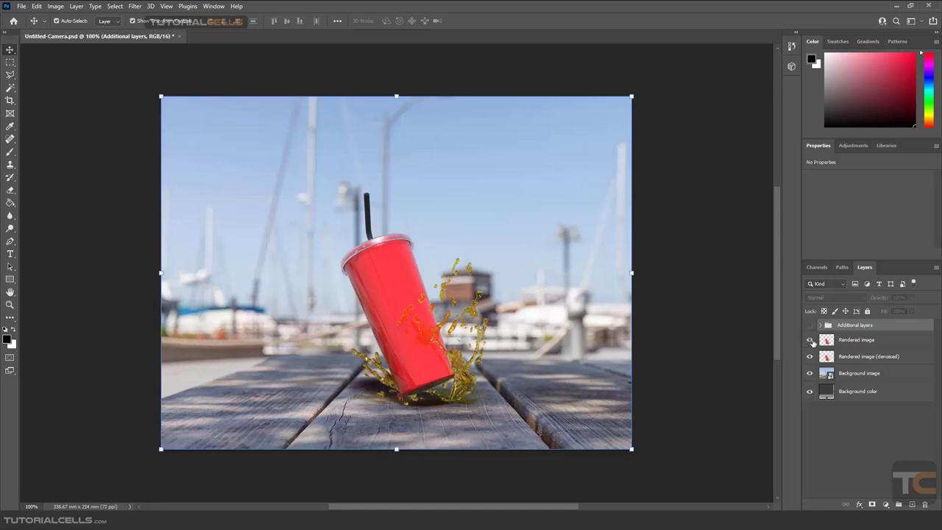
left_click(811, 339)
Preview the Material masks, Object masks and Depth passes, ending on Material selection masks.
left_click(810, 326)
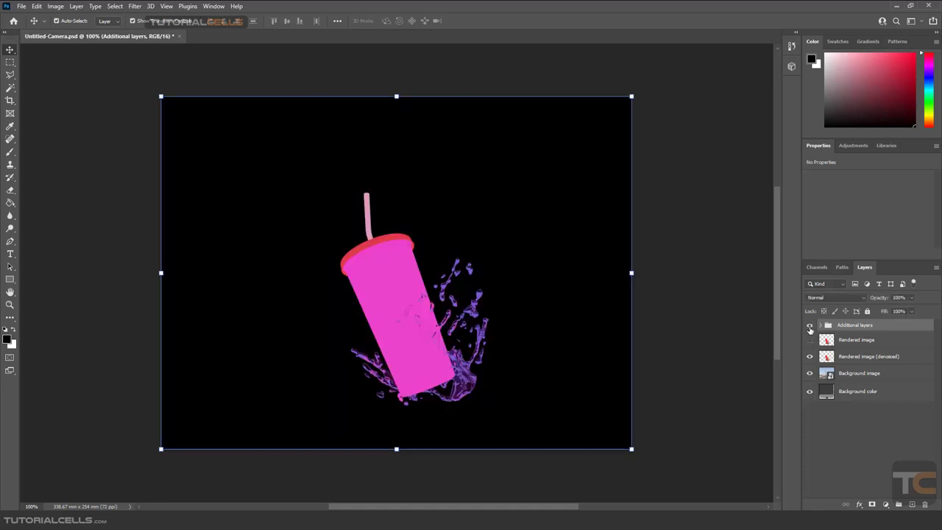
left_click(810, 326)
left_click(821, 326)
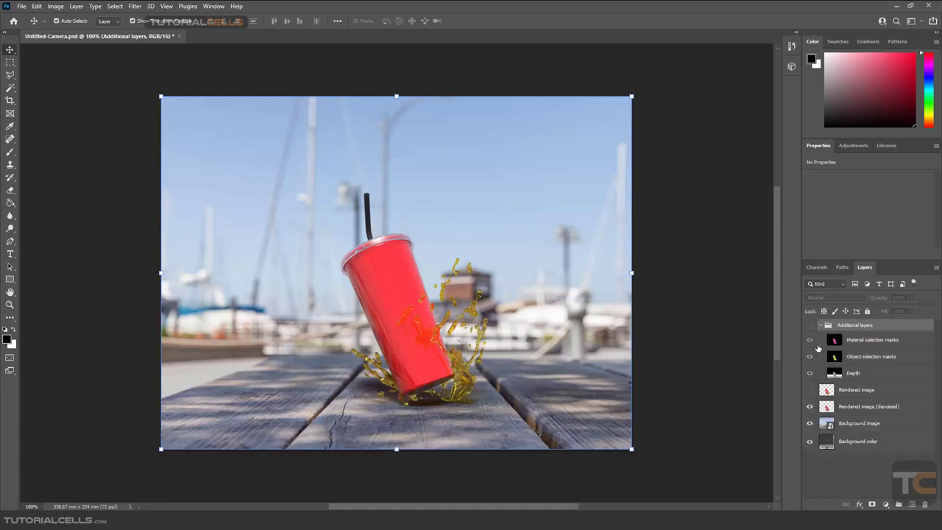
left_click(810, 340)
left_click(810, 340)
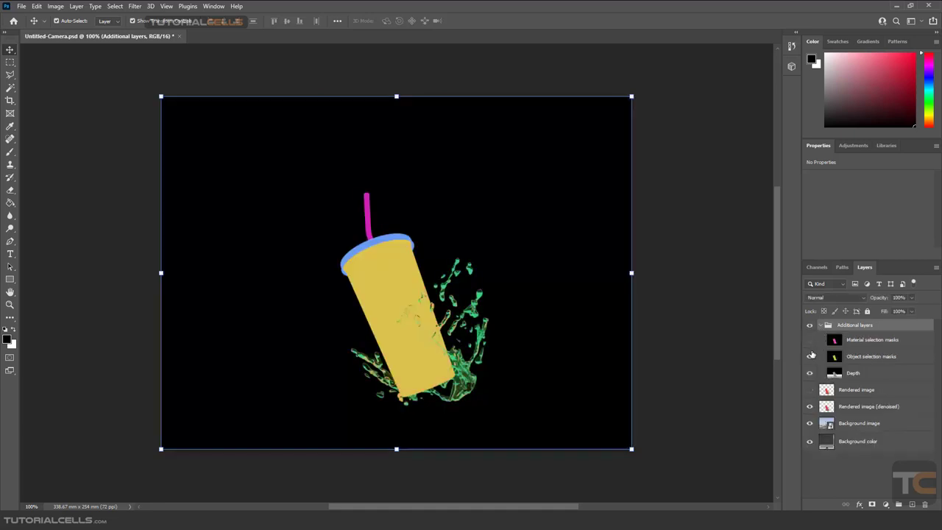
left_click(810, 356)
left_click(810, 373)
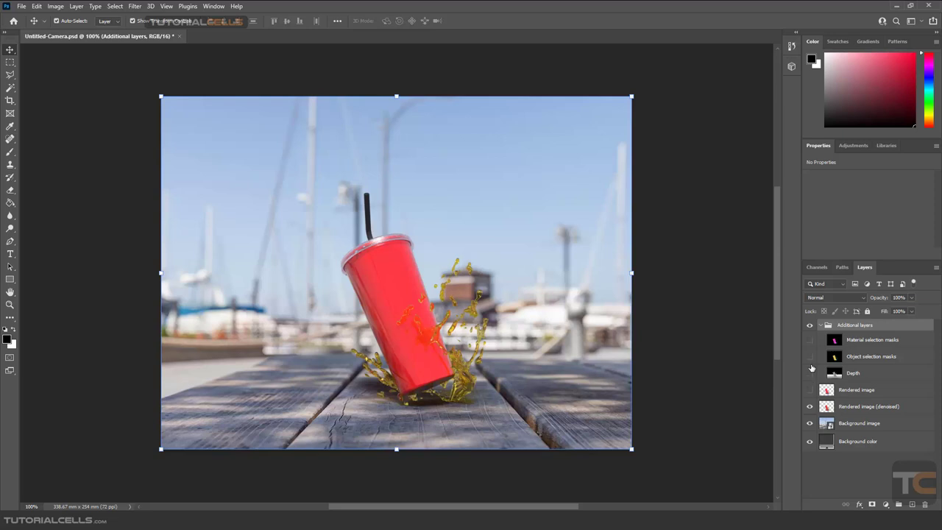
left_click(810, 357)
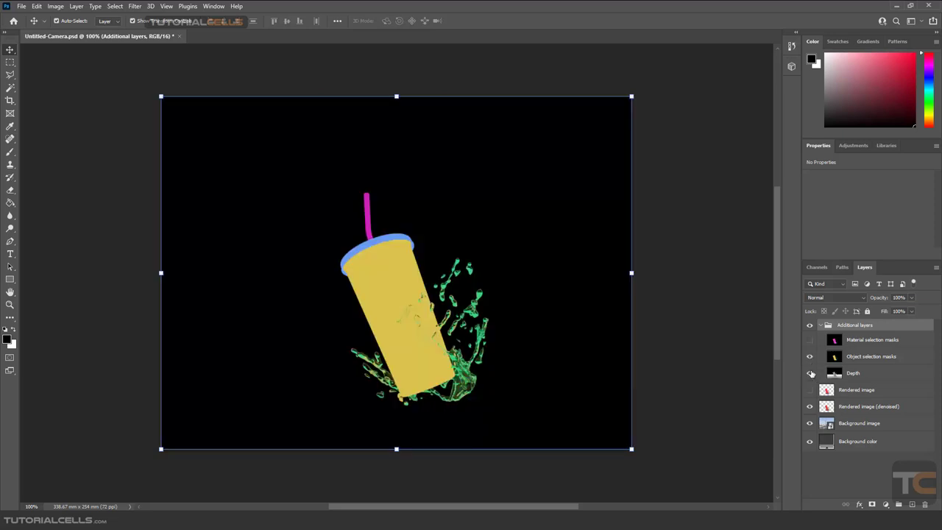
left_click(810, 340)
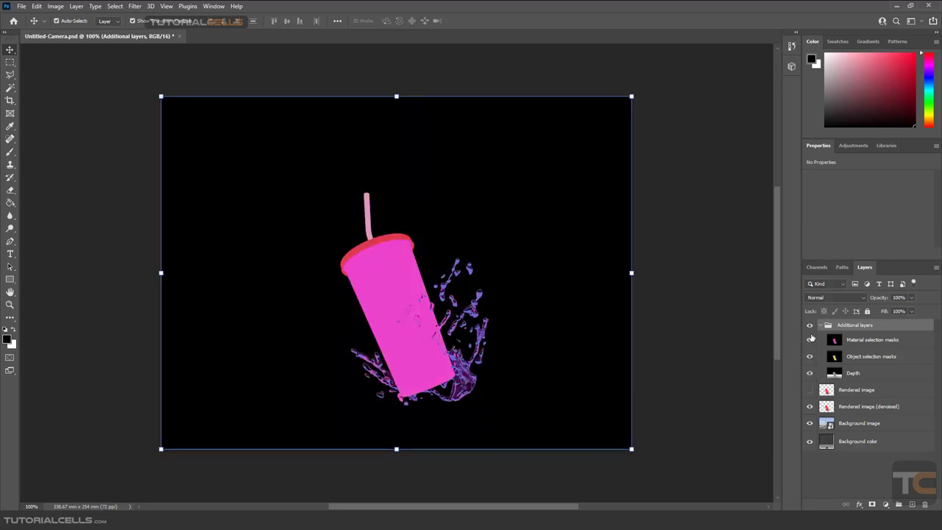